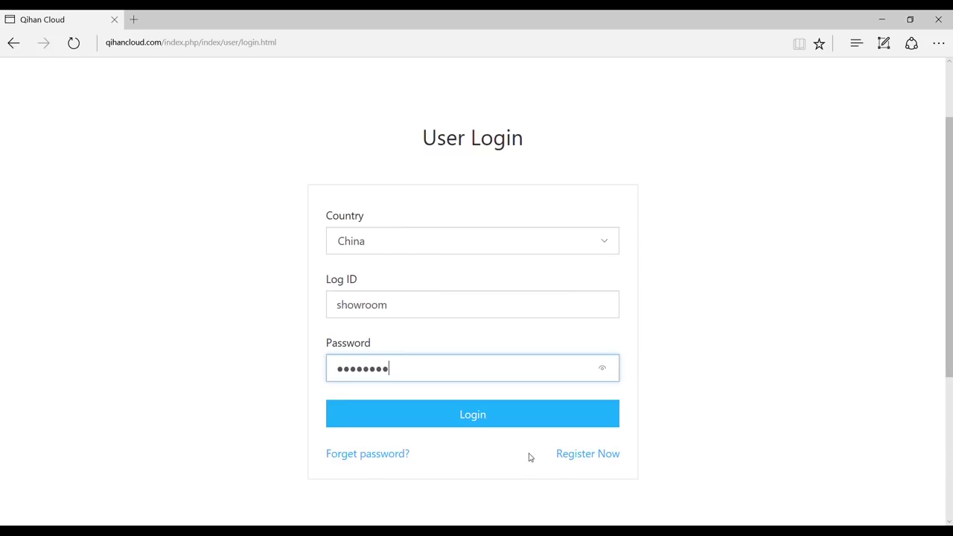
Sign in to Qihan Cloud and open the MPS platform from the top navigation
left_click(527, 415)
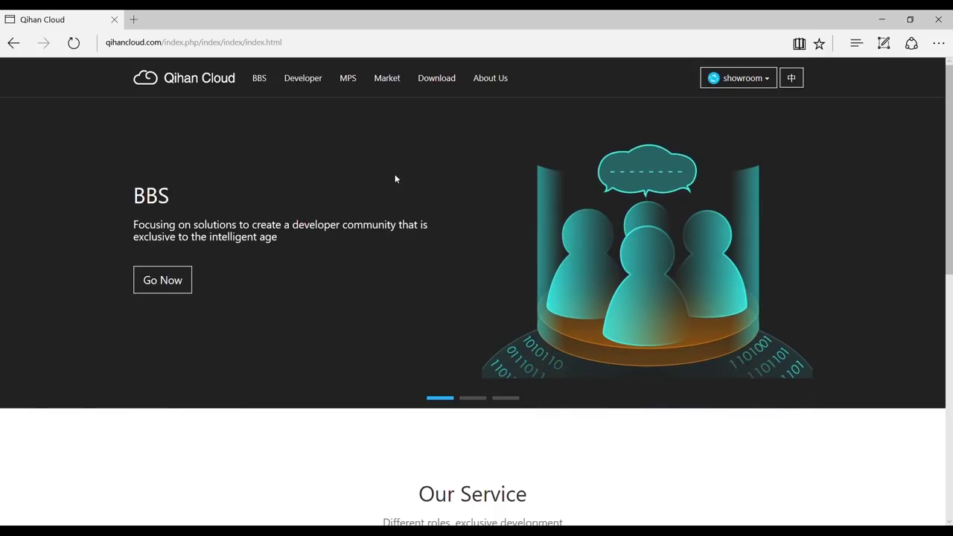
left_click(355, 80)
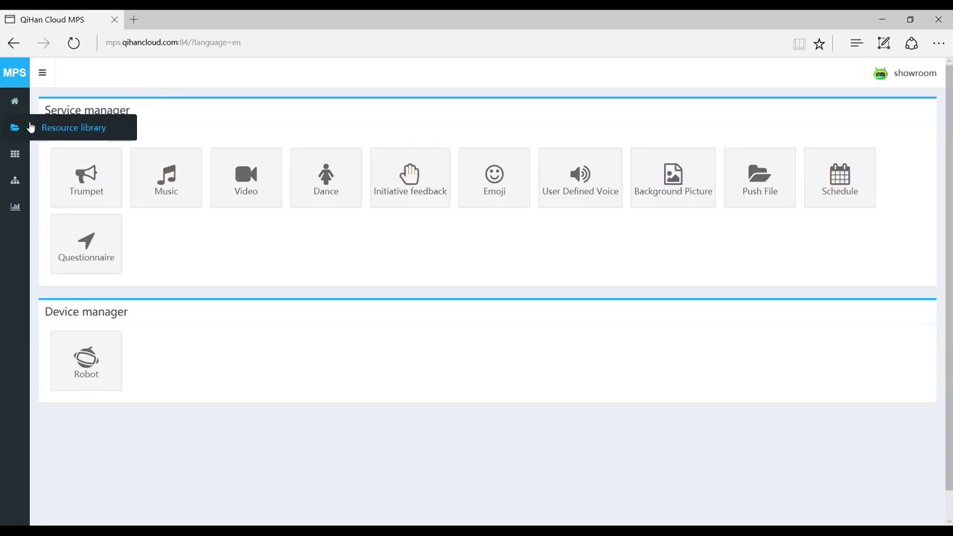
left_click(48, 129)
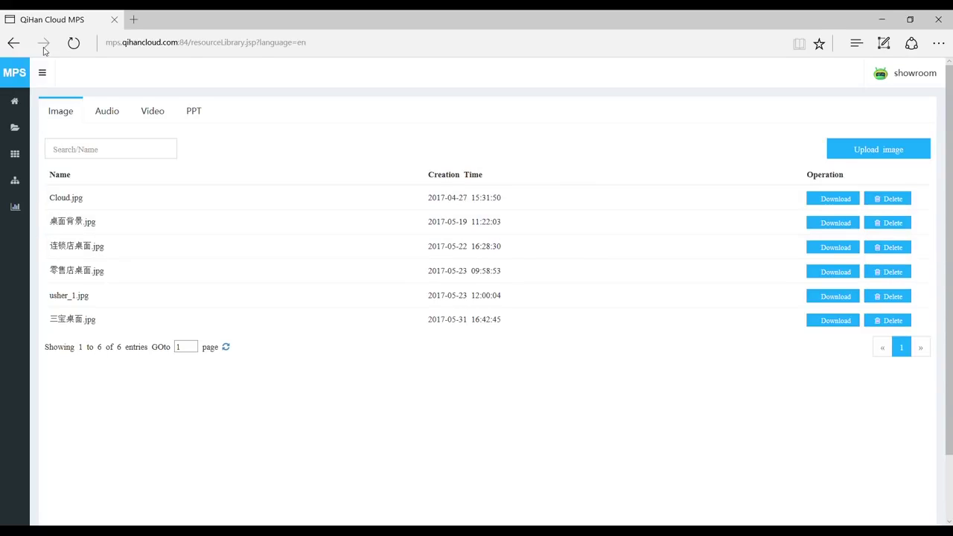
left_click(15, 102)
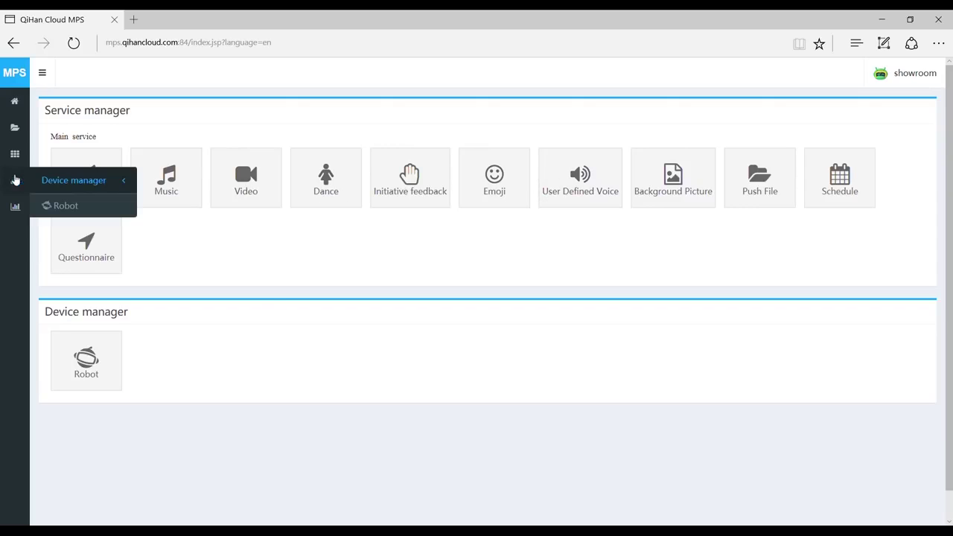
Open Device manager > Robot and view the Lease/Lock tab with both China robots Free
mouse_move(14, 188)
left_click(54, 207)
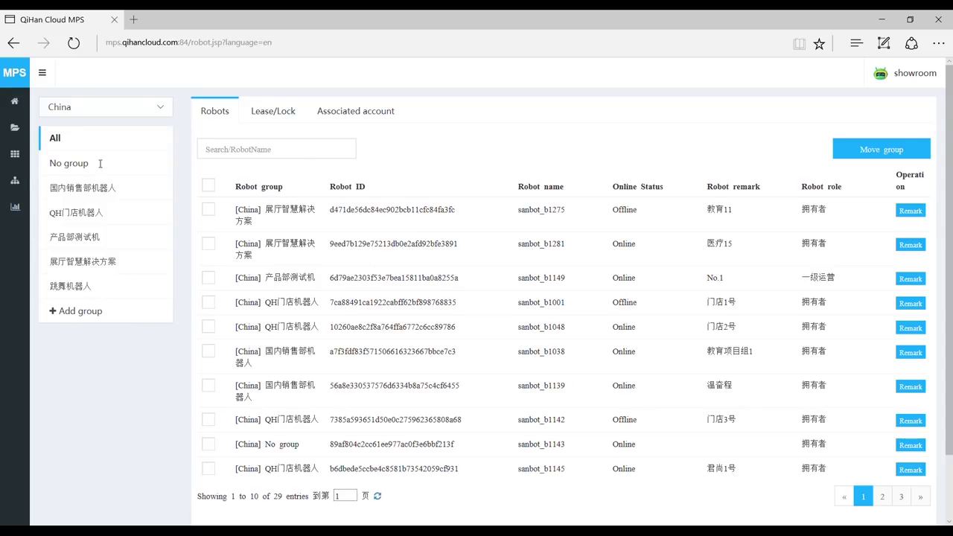
mouse_move(105, 265)
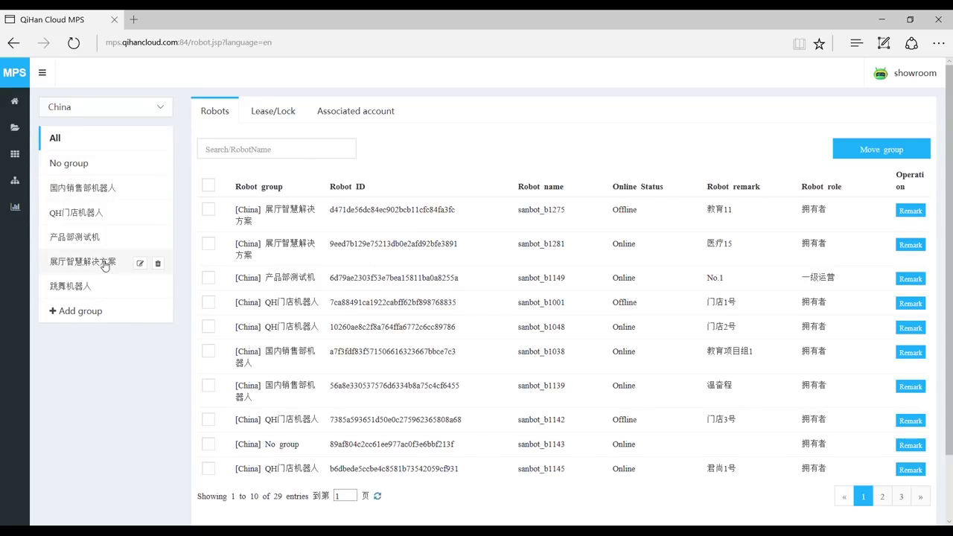
scroll(472, 426, "down", 1)
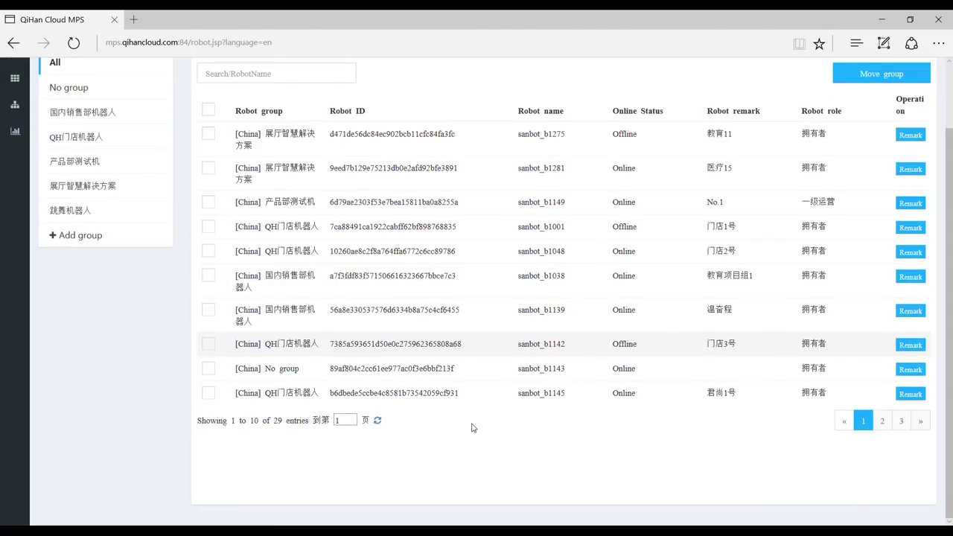
scroll(472, 428, "up", 1)
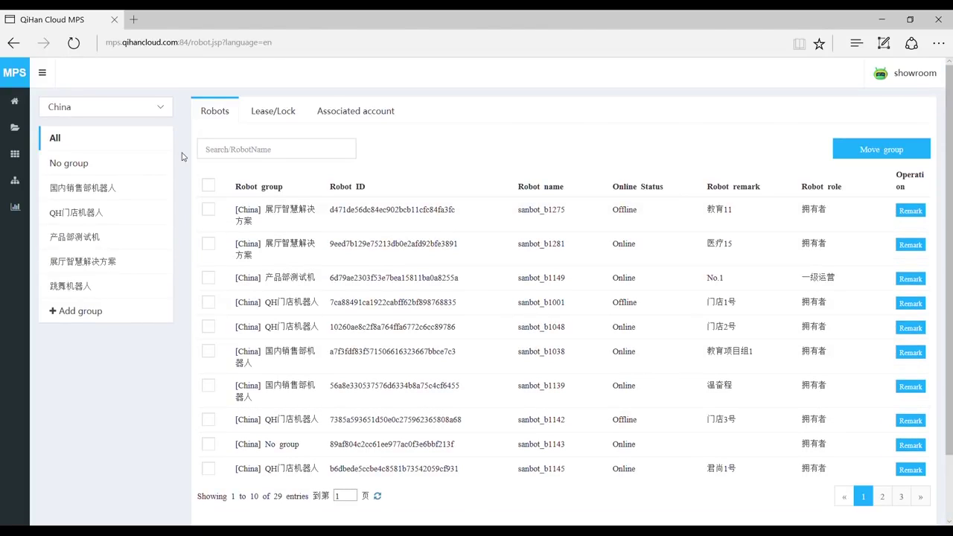
left_click(217, 151)
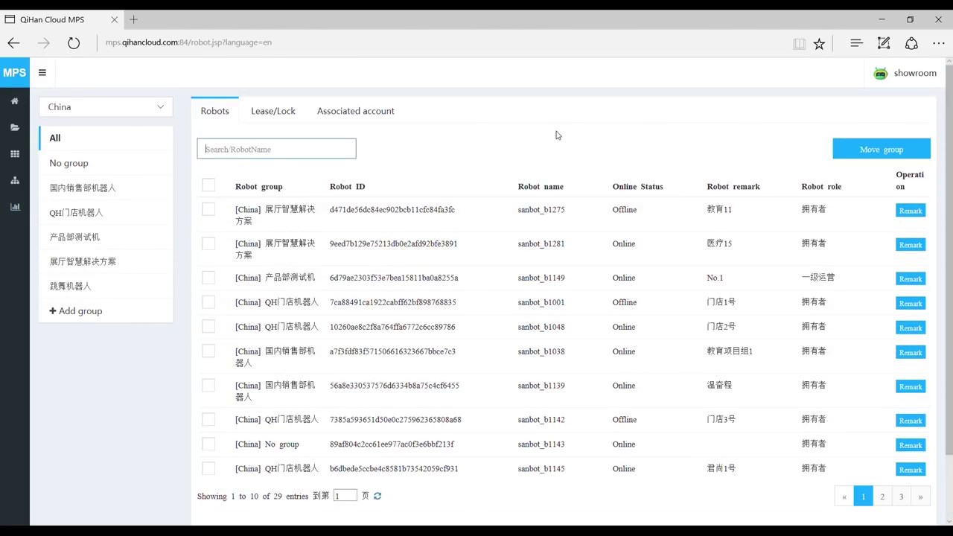
mouse_move(19, 158)
left_click(291, 118)
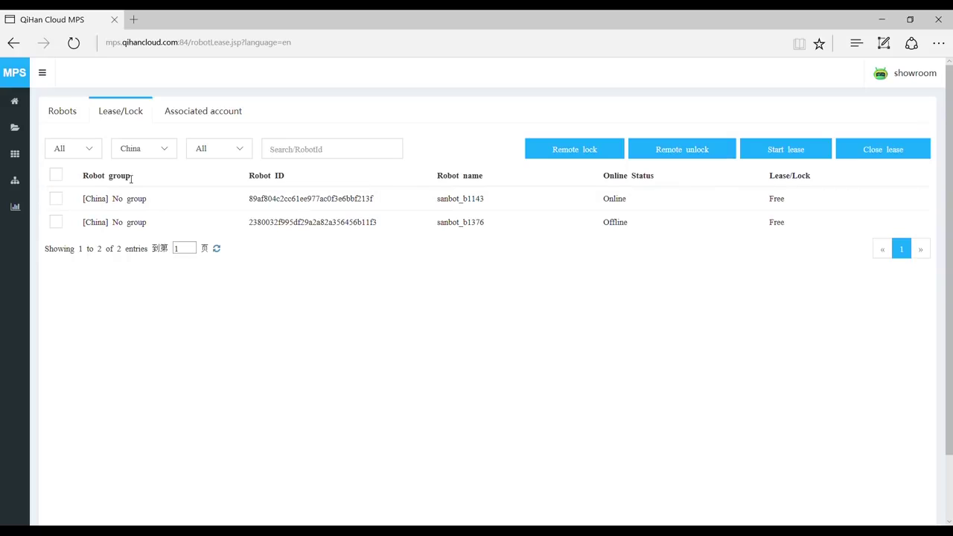
mouse_move(15, 207)
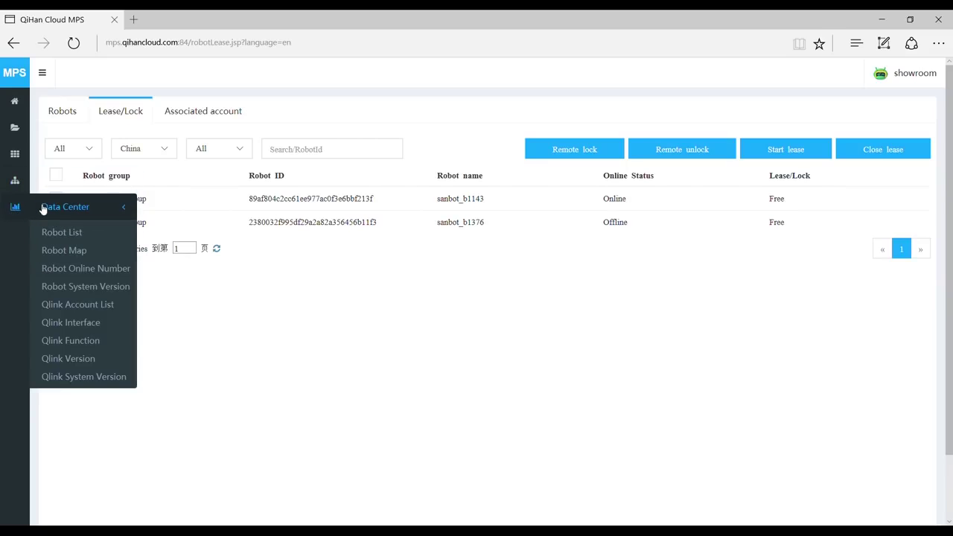
View the Robot Map, zoom the China map in and out, then go back to the MPS home page
left_click(67, 249)
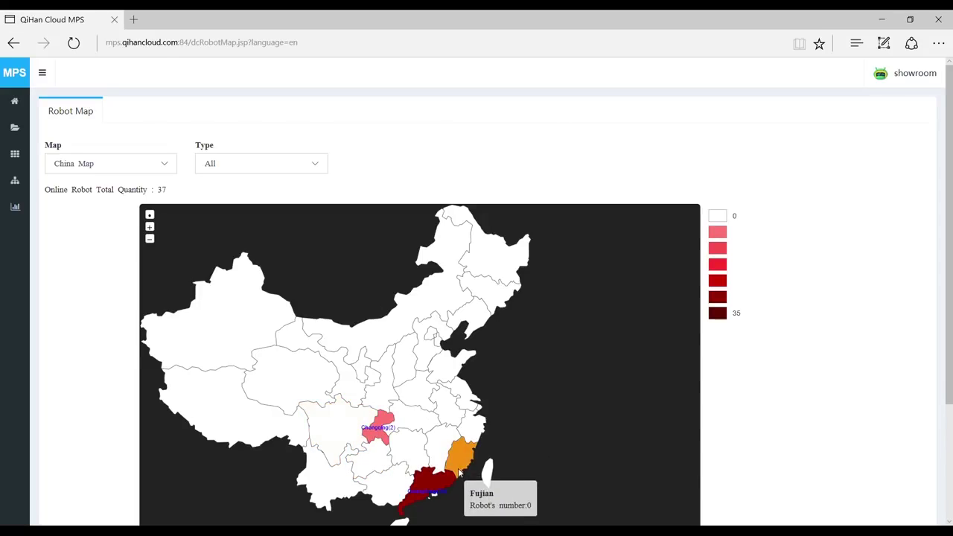
left_click(150, 227)
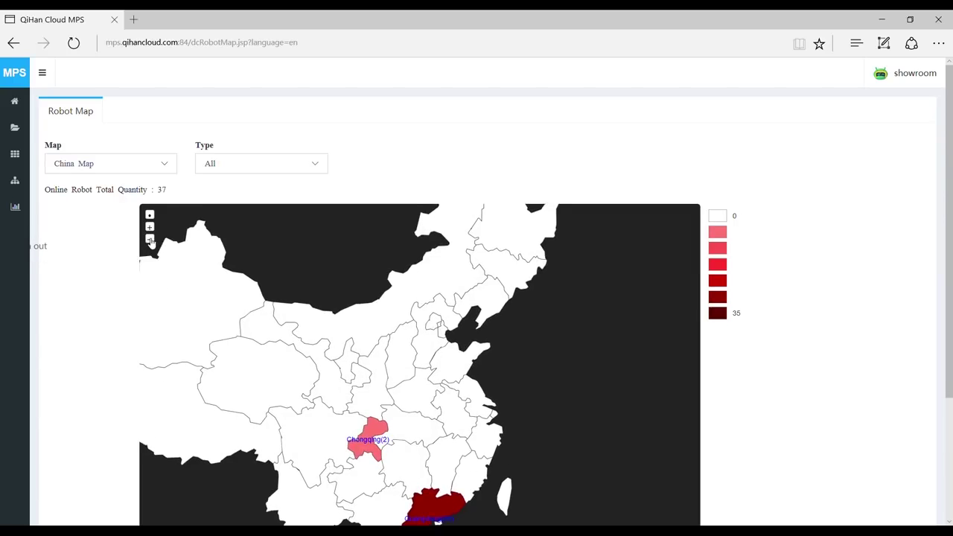
left_click(149, 240)
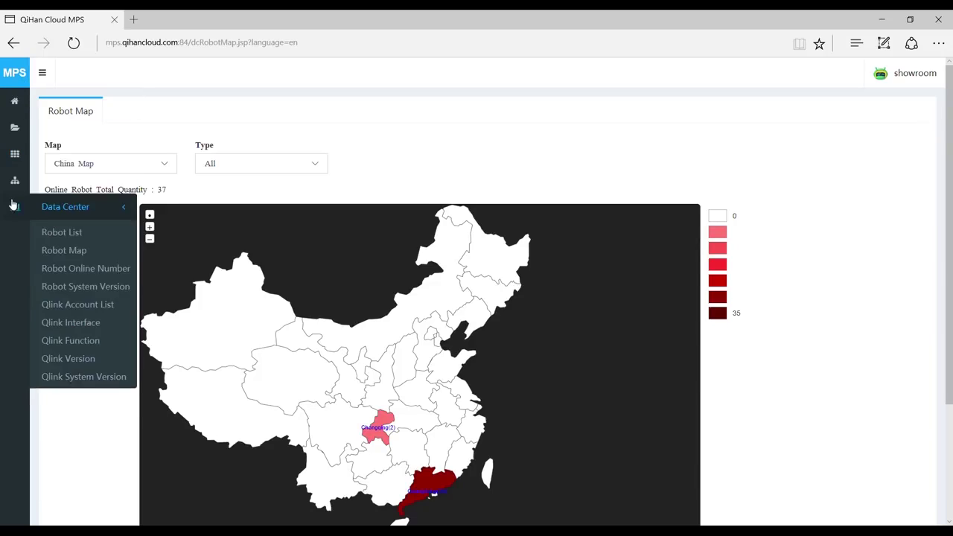
mouse_move(15, 152)
left_click(13, 101)
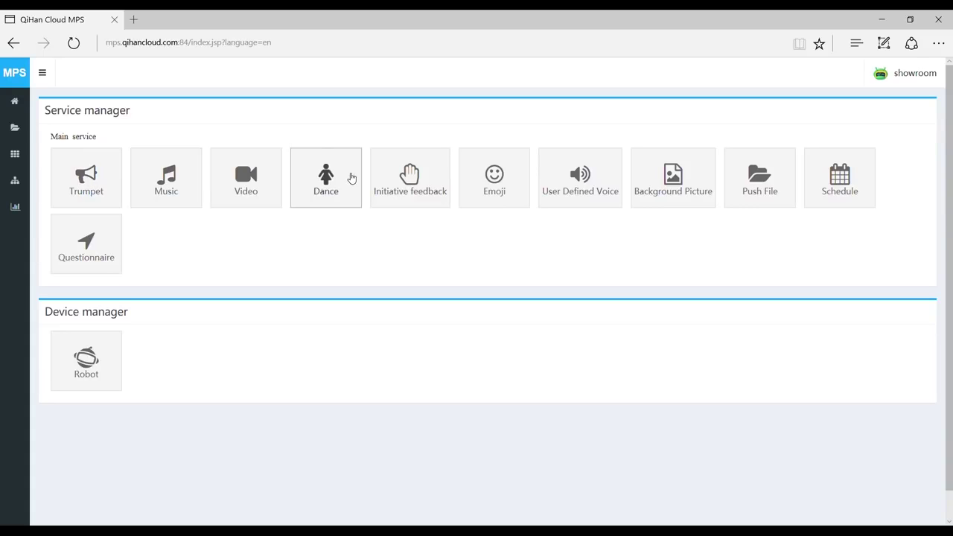
Begin a new trumpet using 电梯间迎宾机器人三宝.ppt from the resource library's PPT list
left_click(86, 206)
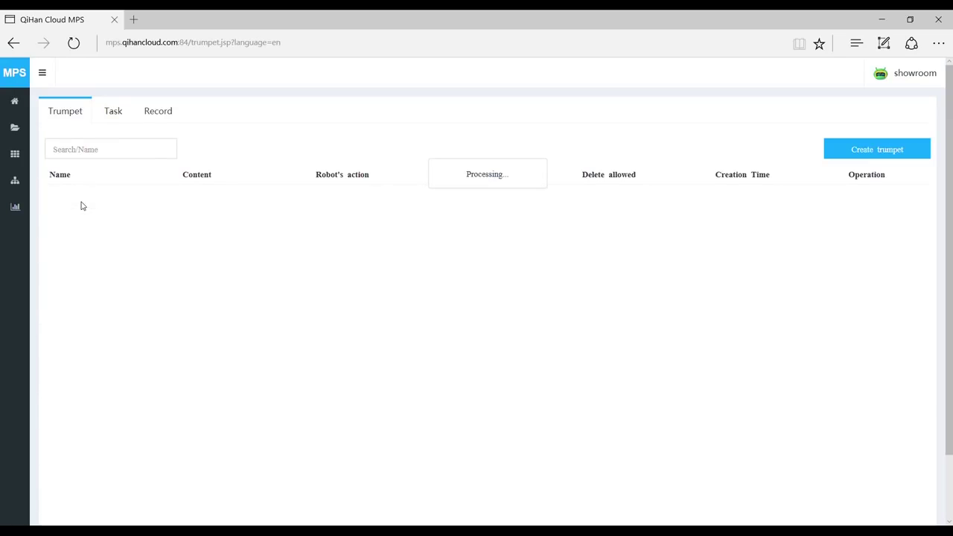
left_click(915, 146)
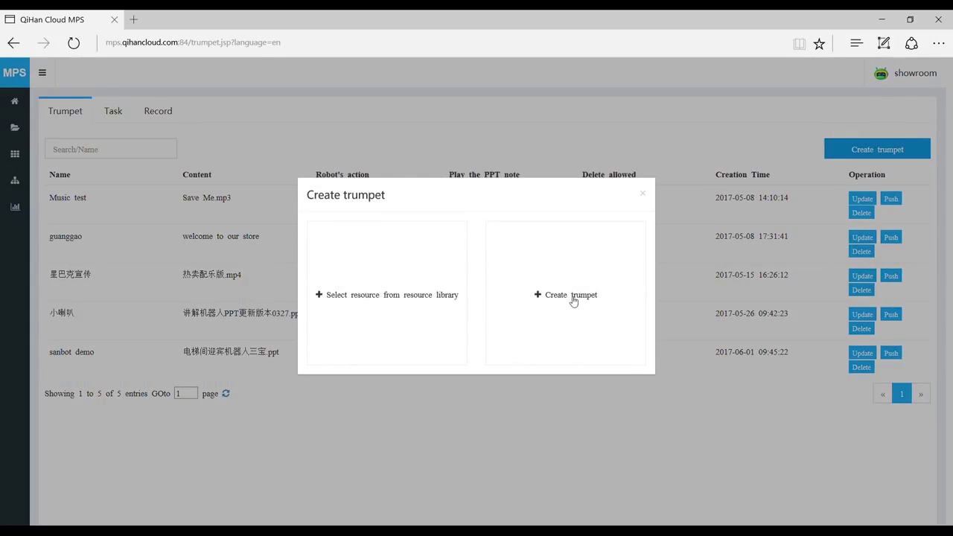
left_click(378, 297)
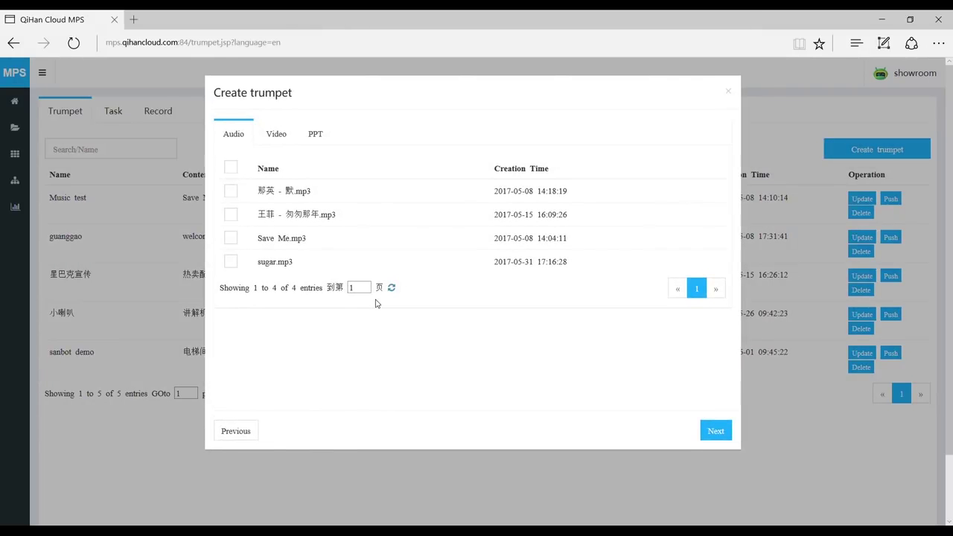
left_click(317, 134)
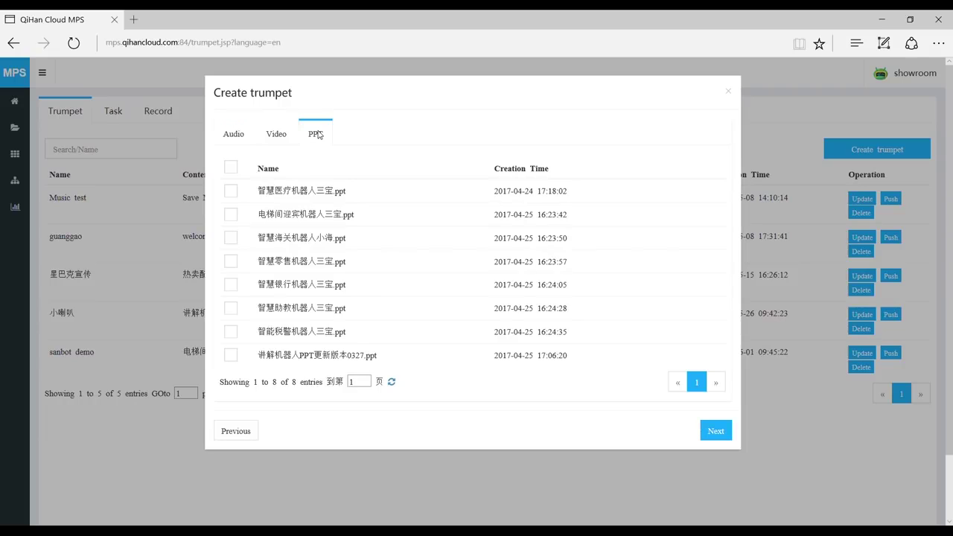
left_click(231, 215)
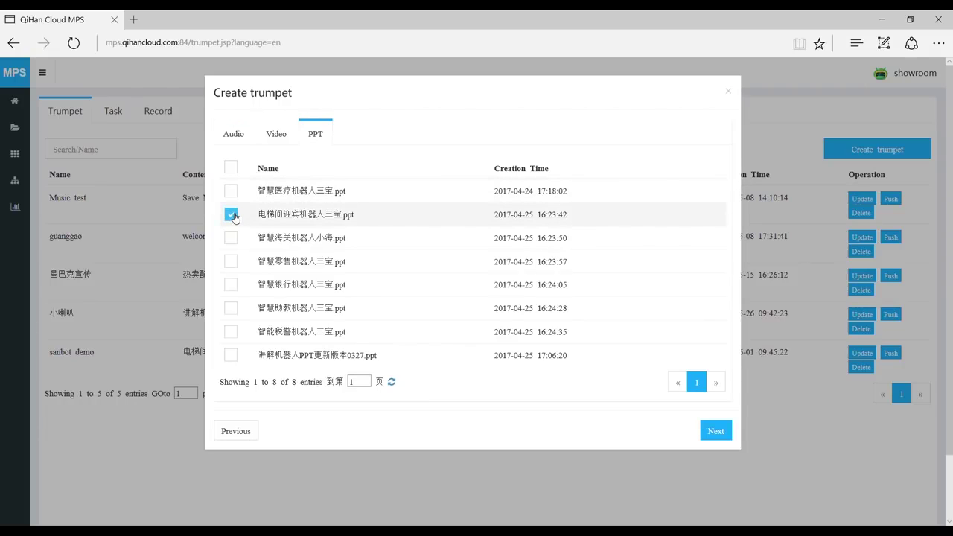
Name the trumpet 'mps demo', enable PPT note playback, allow deletion, and save it
left_click(718, 431)
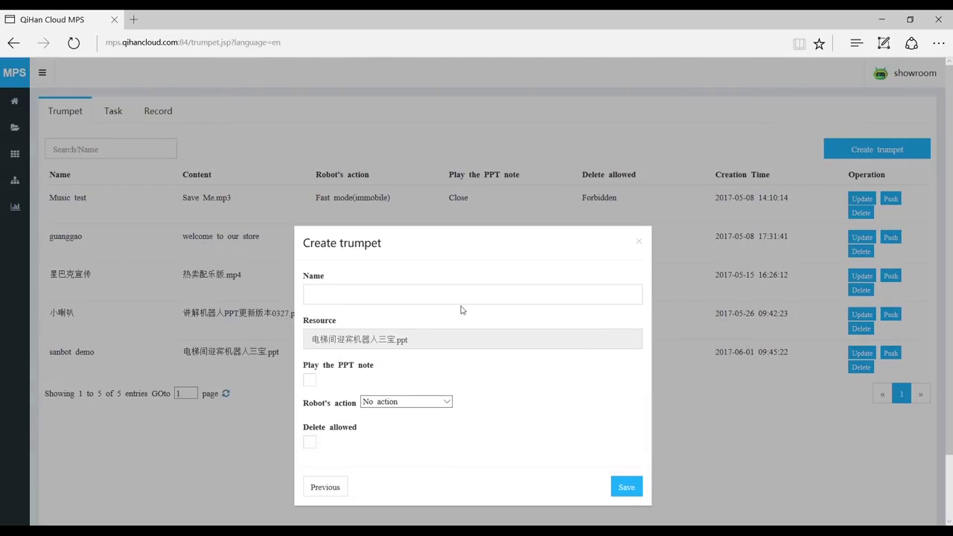
left_click(341, 295)
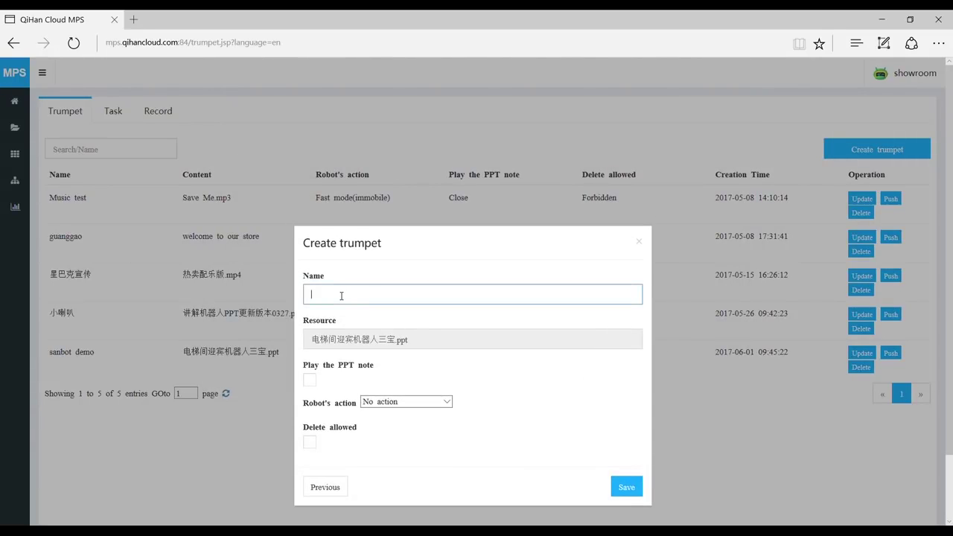
type("mps demo")
left_click(310, 382)
left_click(310, 381)
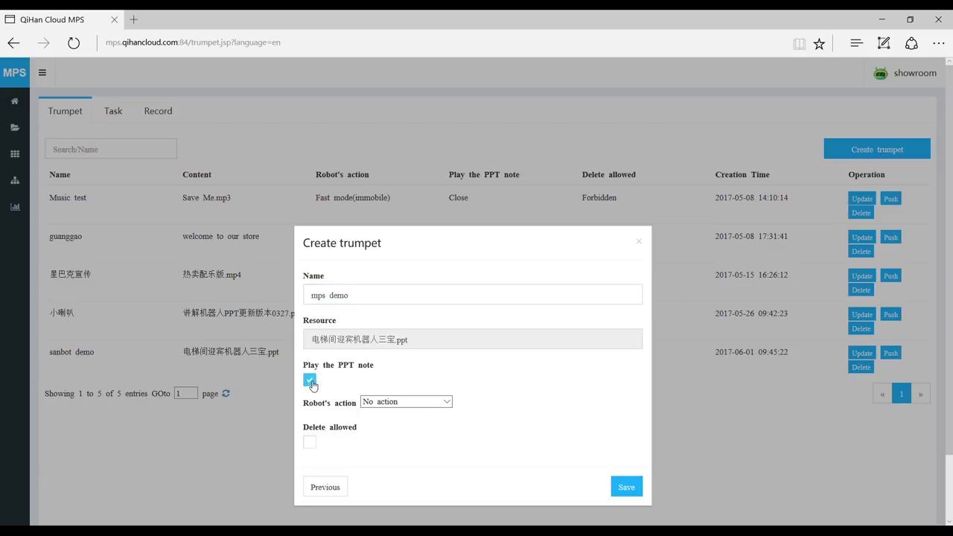
left_click(312, 444)
left_click(623, 488)
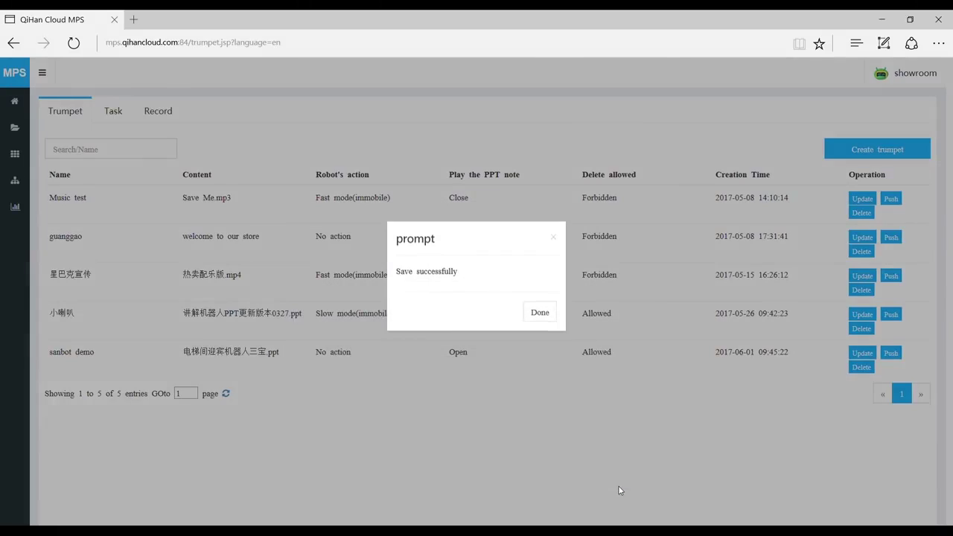
left_click(536, 317)
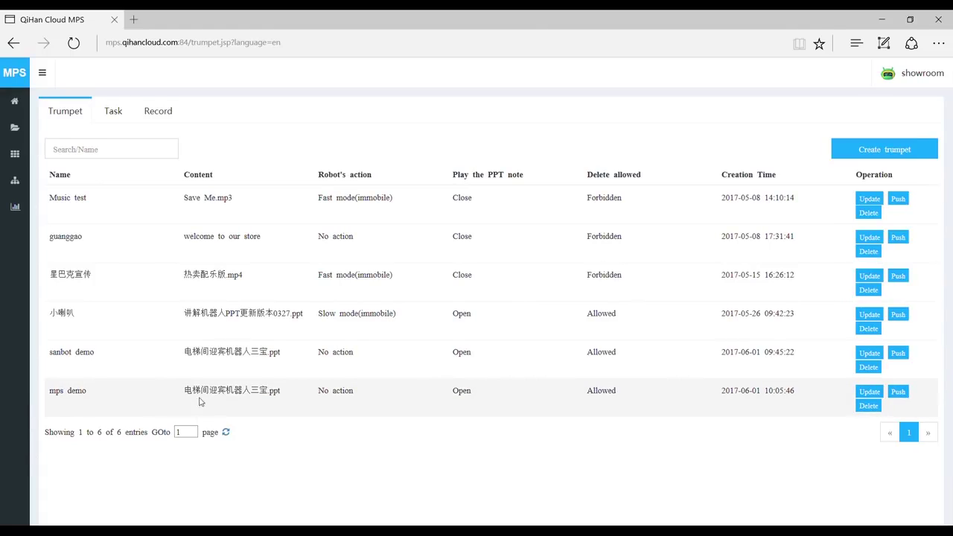
Push mps demo, scrolling the Push object list to robot sanbot_b1278
left_click(899, 391)
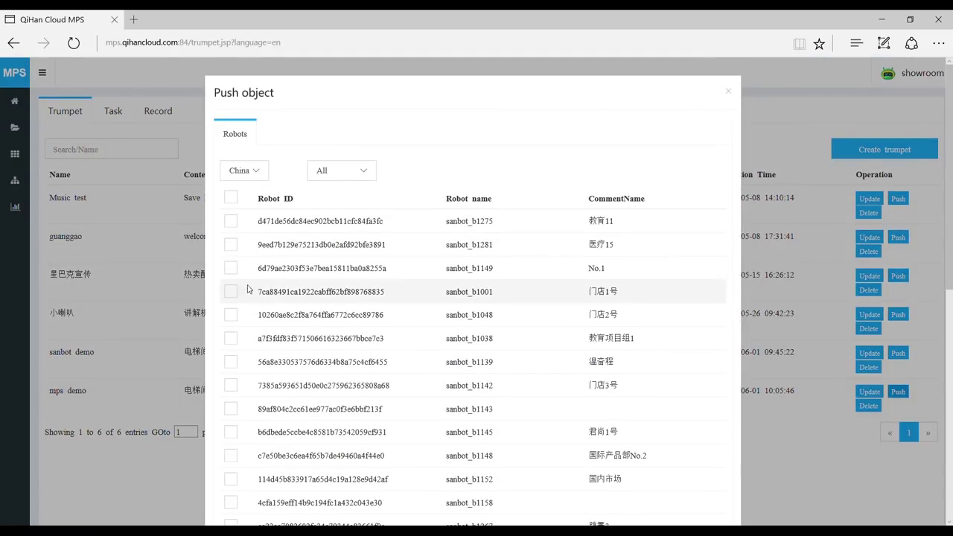
scroll(288, 277, "down", 1)
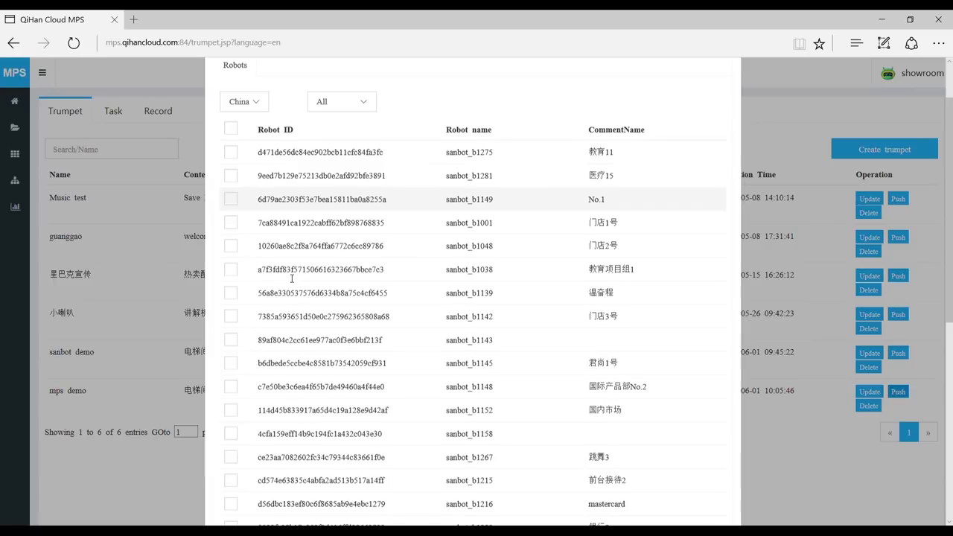
scroll(293, 328, "down", 2)
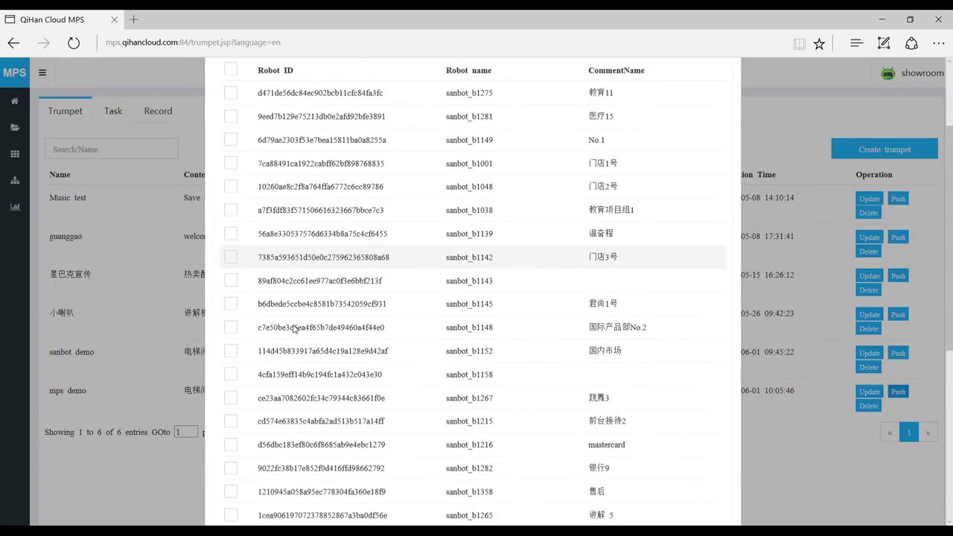
scroll(294, 328, "up", 3)
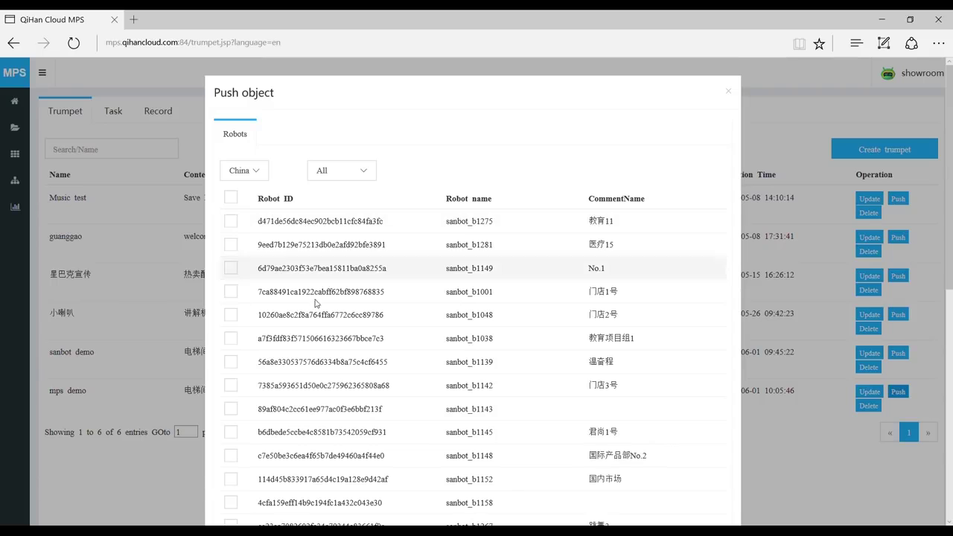
scroll(374, 368, "down", 2)
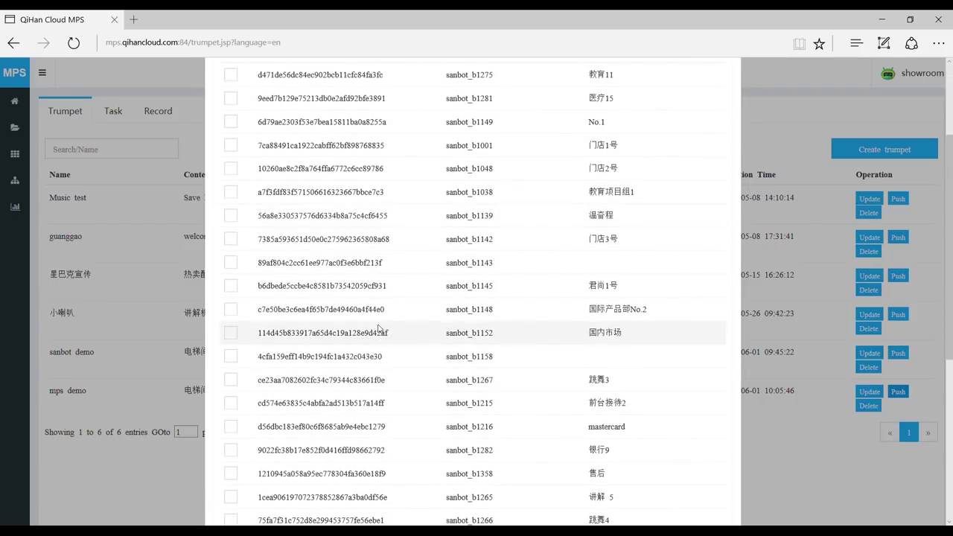
scroll(379, 290, "down", 1)
scroll(379, 290, "down", 1)
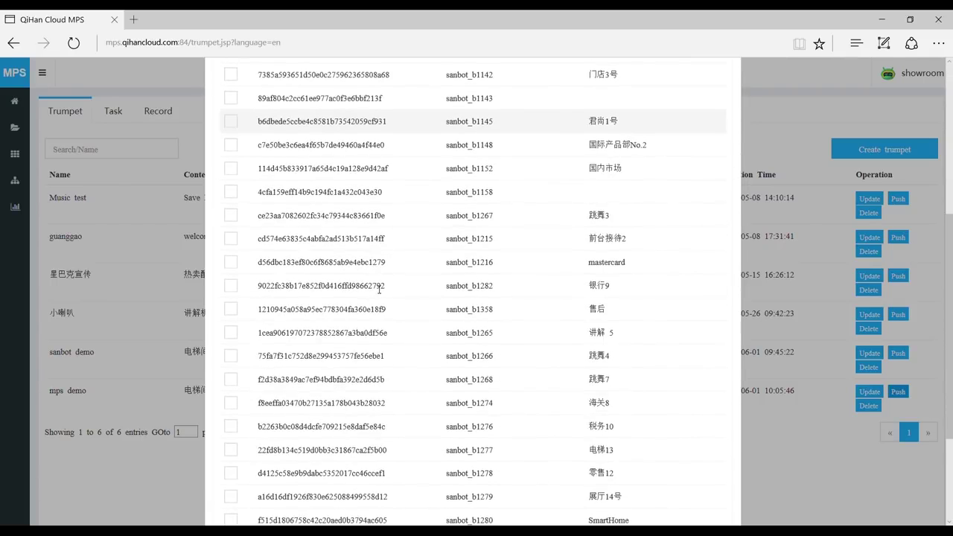
scroll(379, 290, "down", 2)
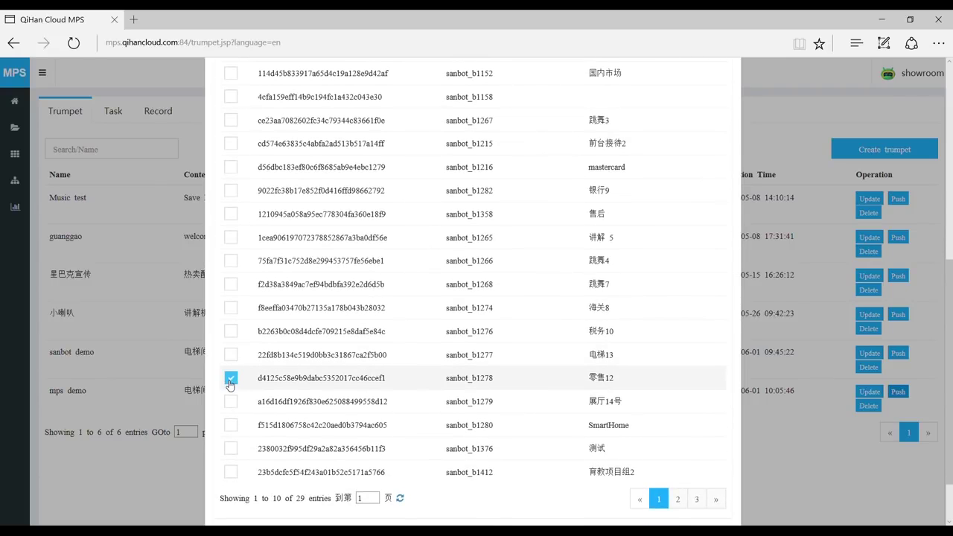
scroll(504, 362, "down", 1)
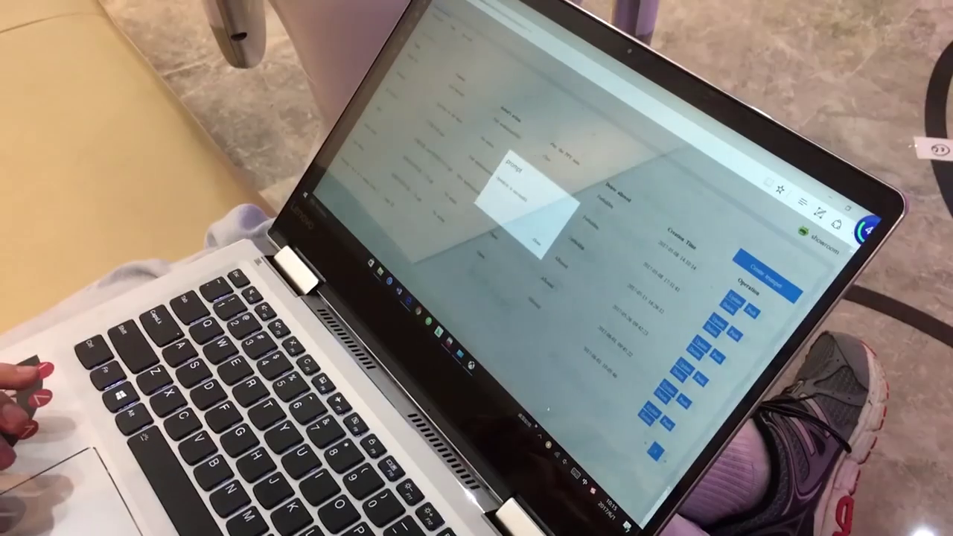
Dismiss the laptop's push prompt and play the new trumpet from the robot's 小喇叭 list
left_click(527, 241)
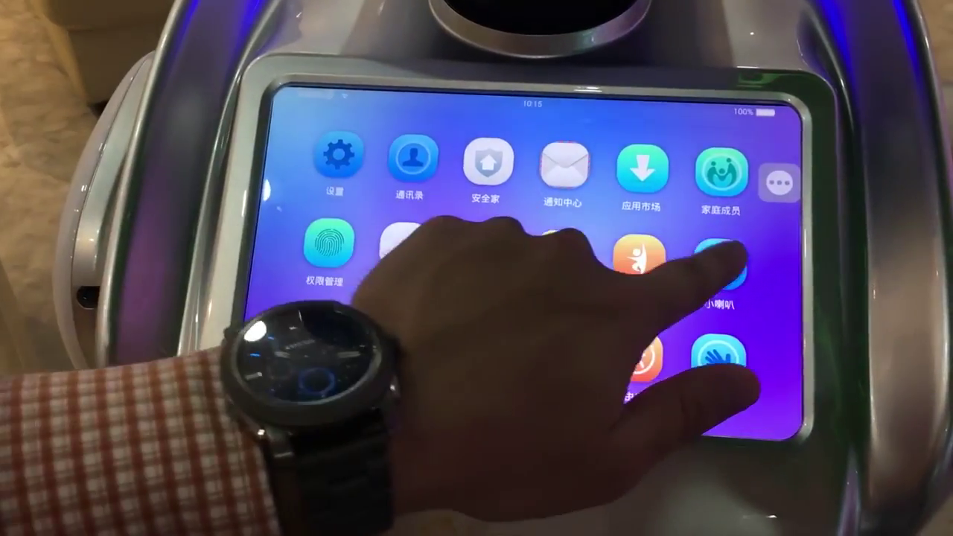
left_click(722, 262)
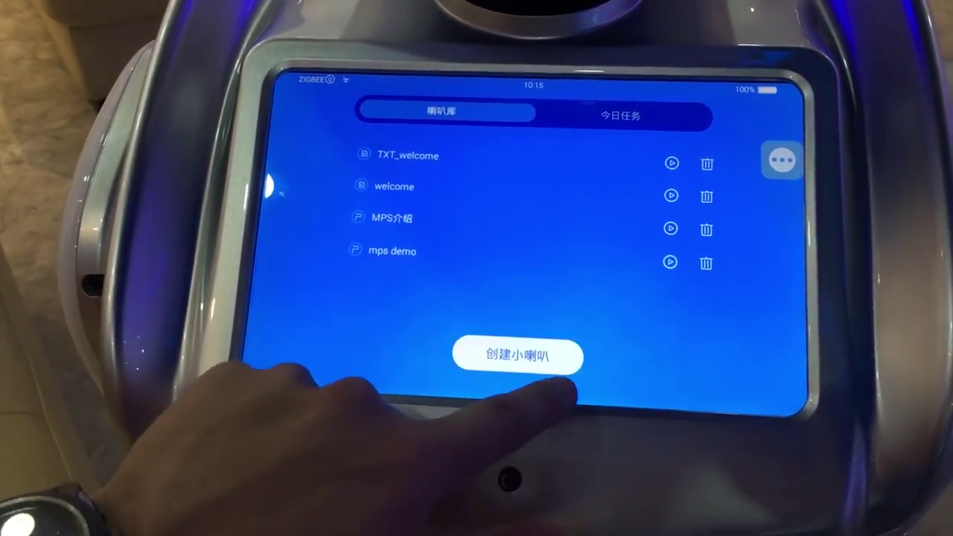
left_click(512, 363)
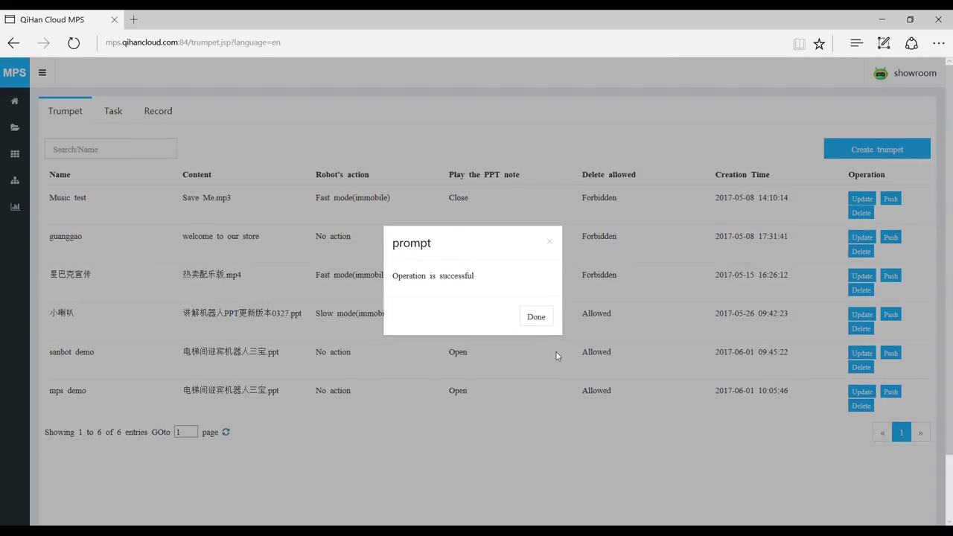
Check the Record tab showing mps demo pushed to sanbot_b1278, then view the Task list
left_click(526, 320)
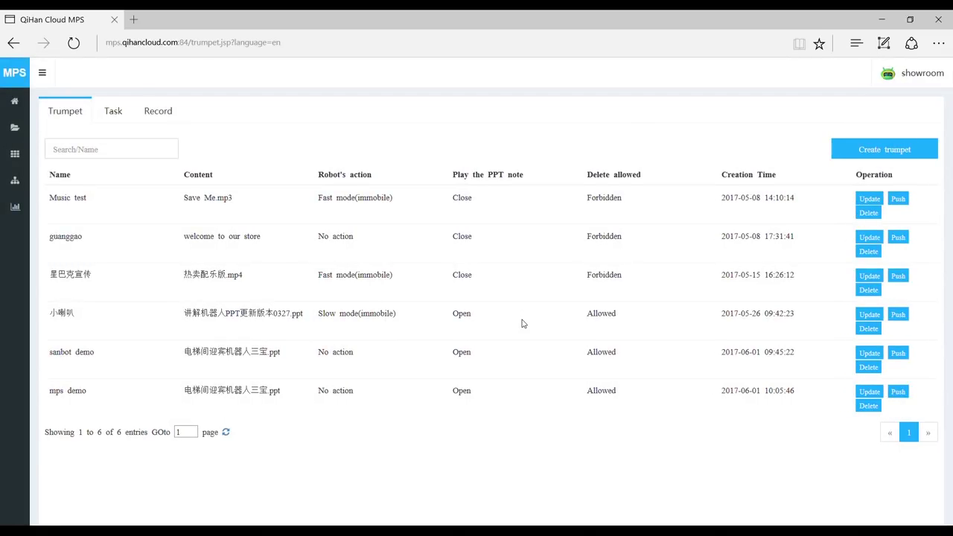
left_click(173, 111)
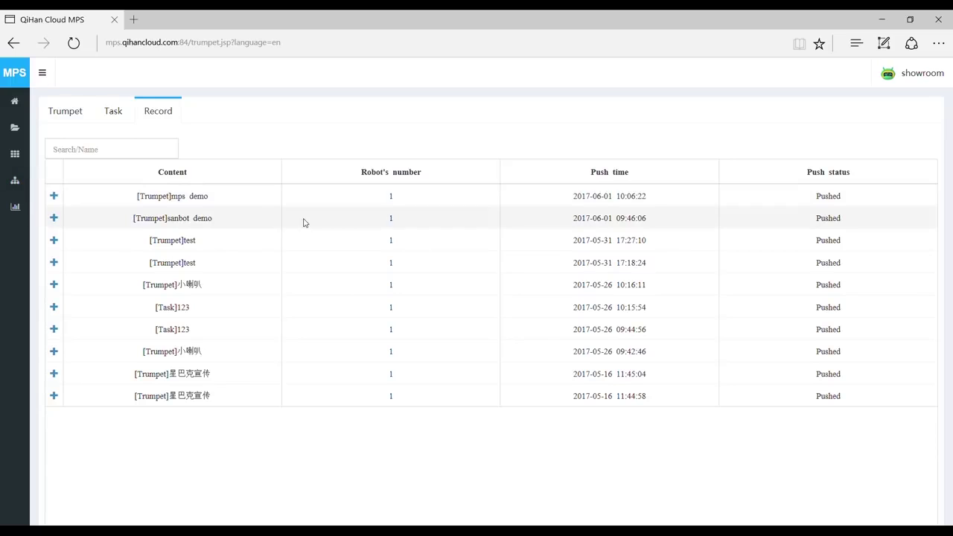
left_click(54, 196)
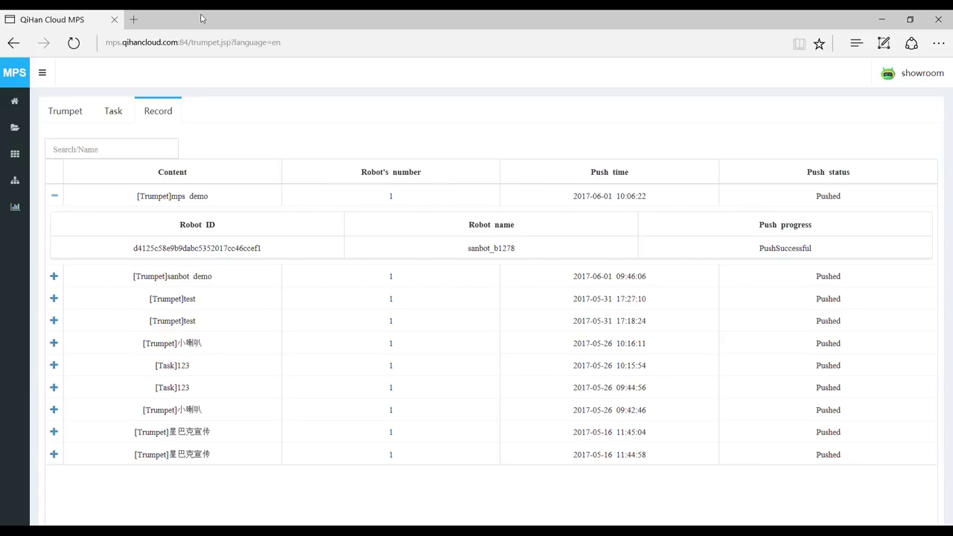
left_click(118, 112)
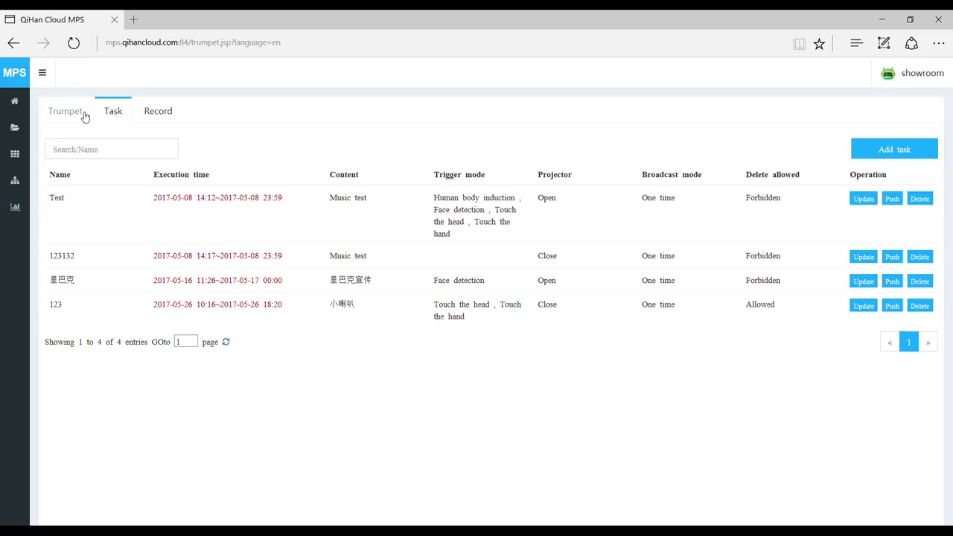
Switch back to the Trumpet tab listing all six trumpets including mps demo
left_click(83, 115)
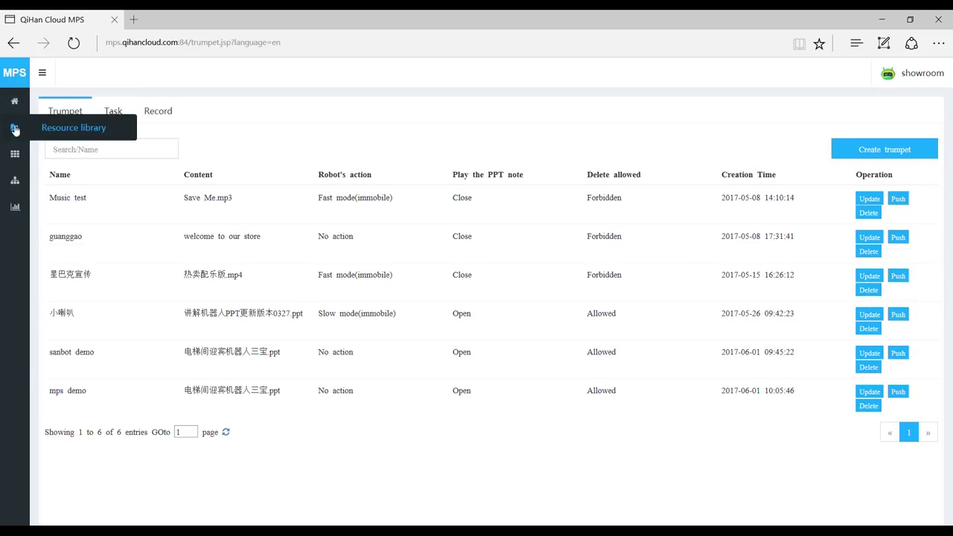
mouse_move(20, 202)
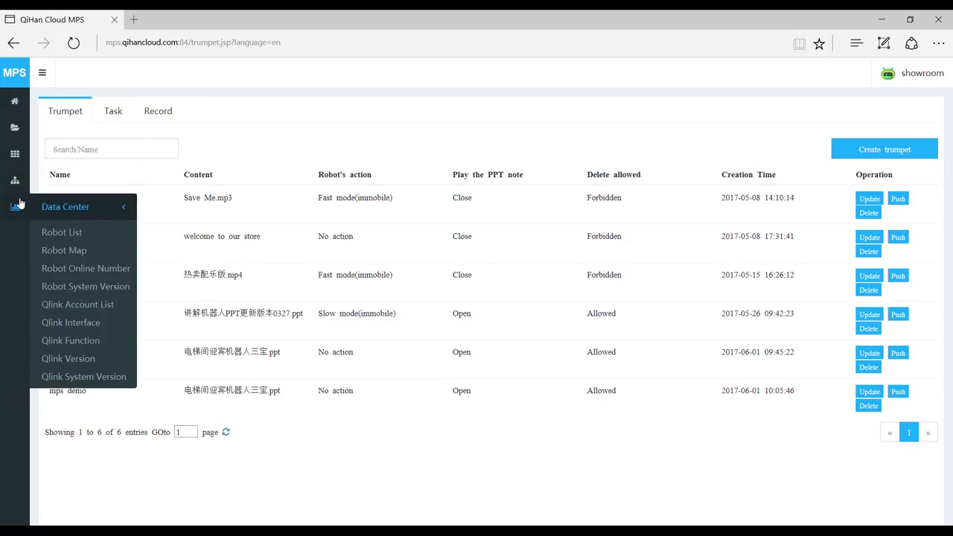
mouse_move(15, 165)
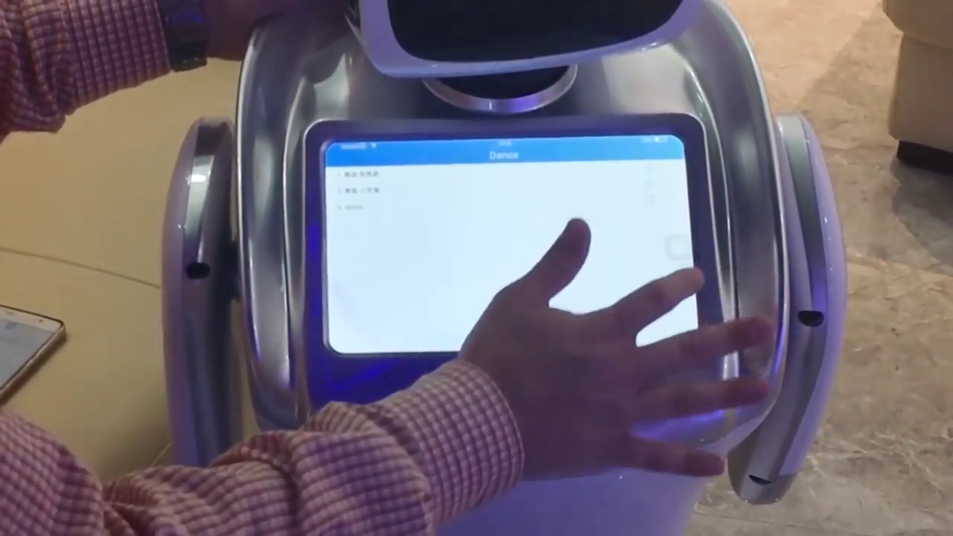
Return the robot to its Sanbot Store home and launch the Usher app
left_click(573, 227)
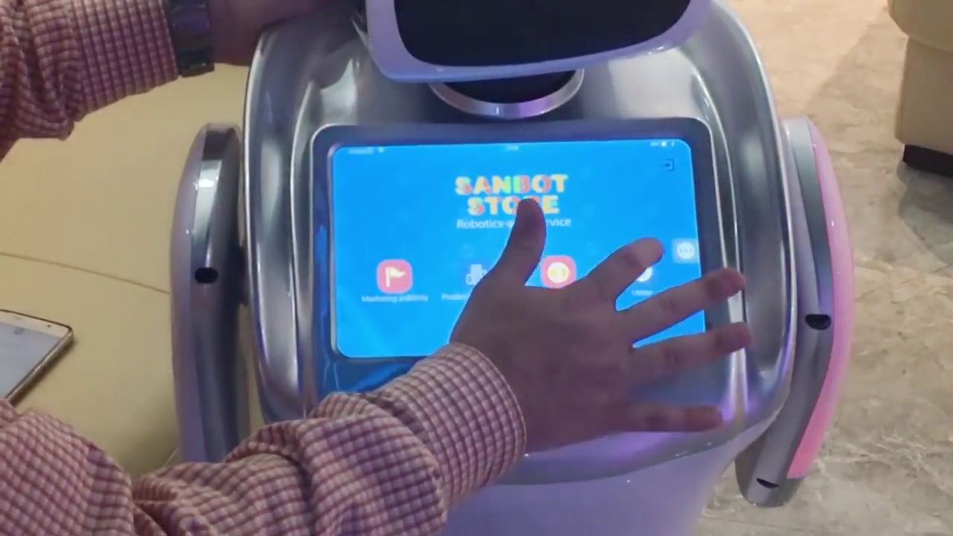
left_click(558, 270)
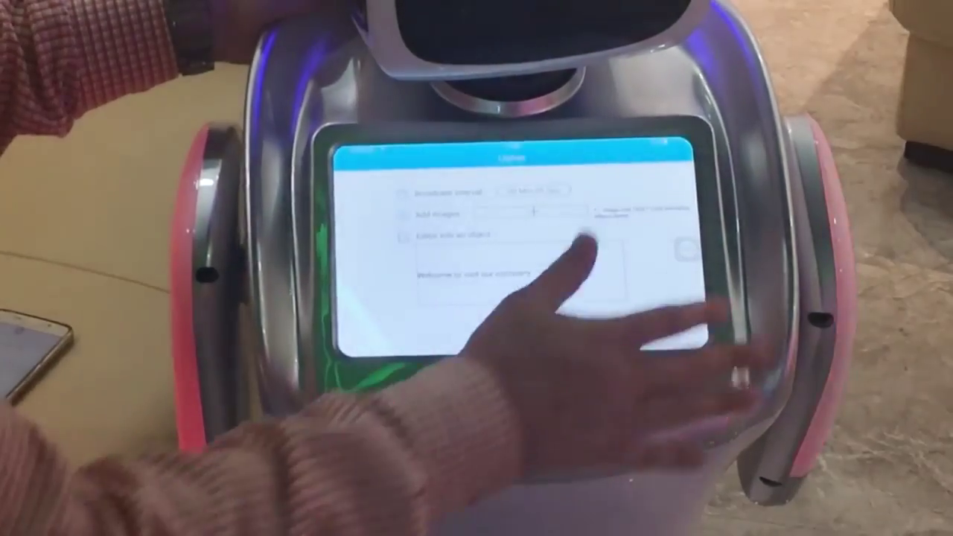